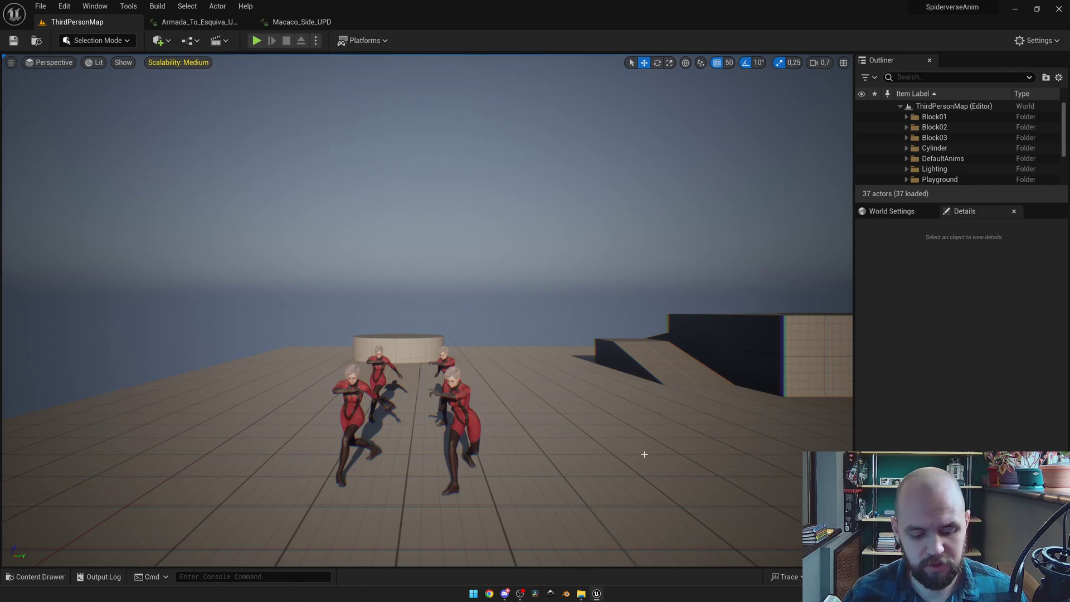
End the play test and start an FBX export of the two selected animation sequences.
key(alt+p)
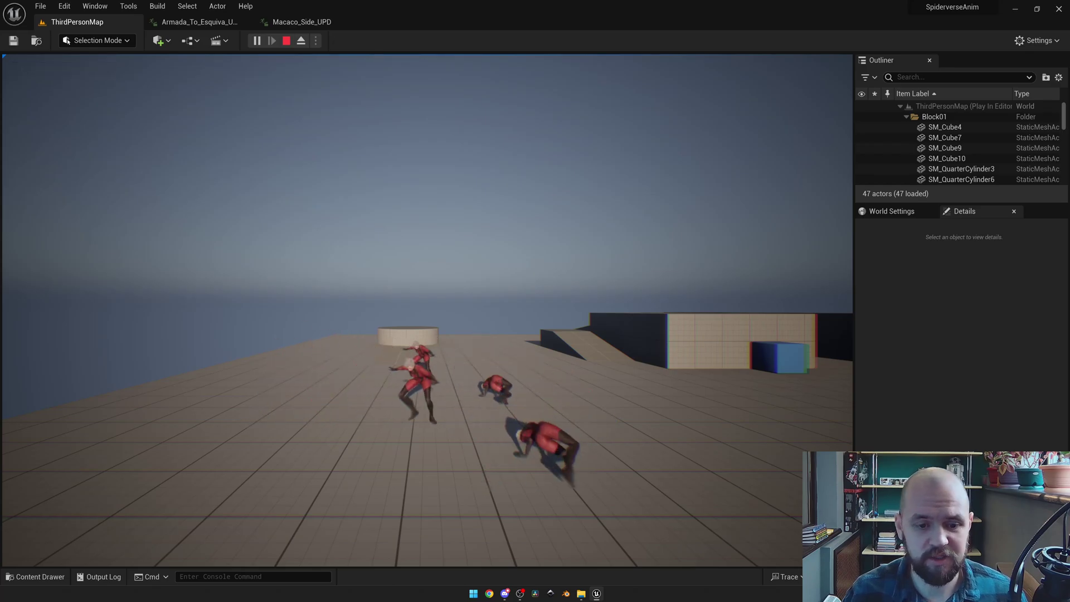
key(Escape)
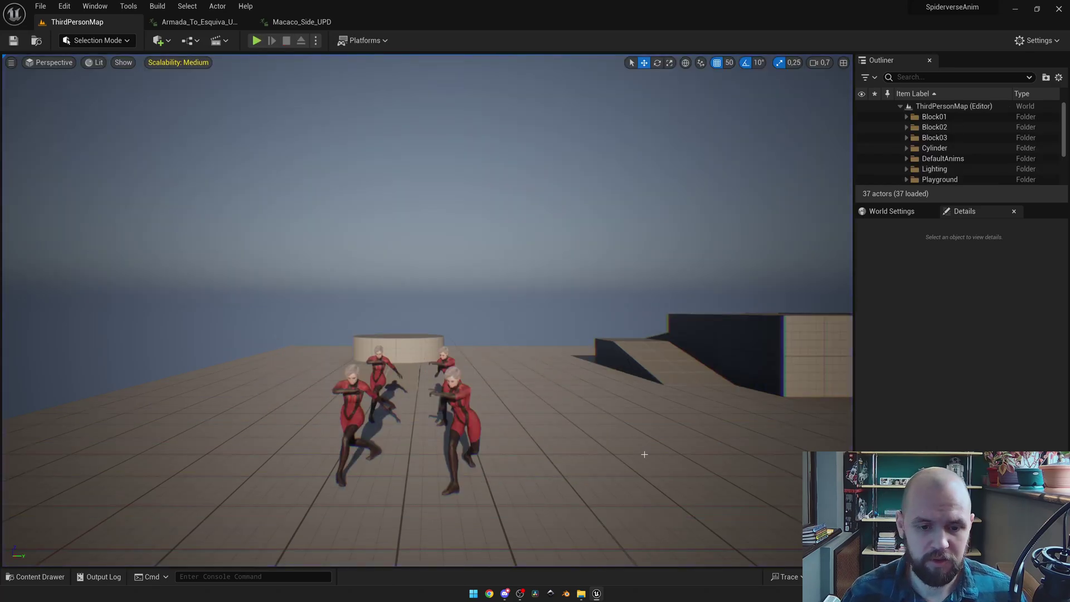
key(ctrl+space)
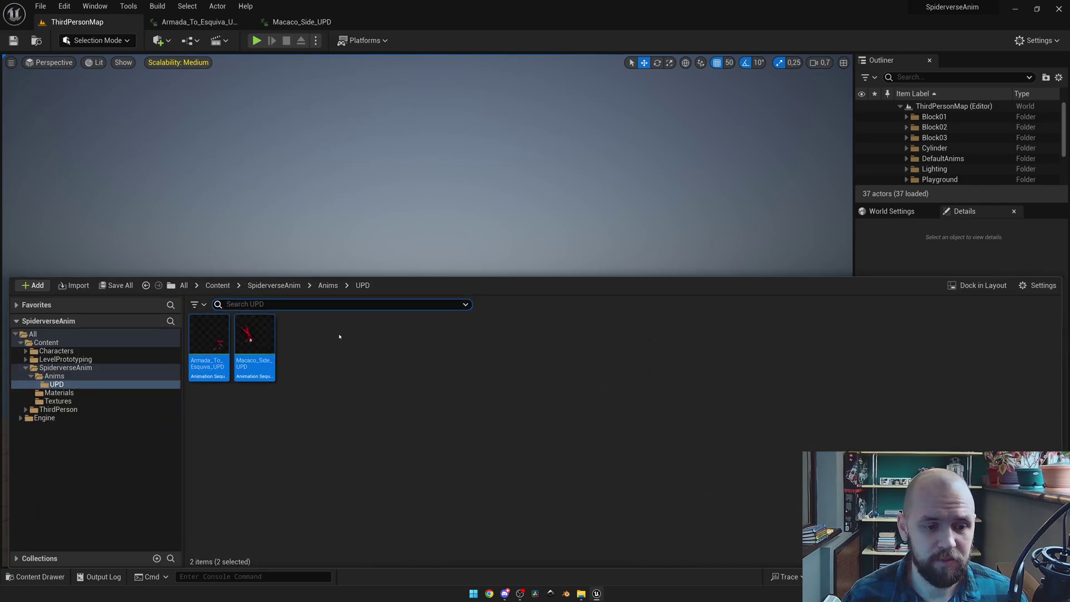
right_click(223, 338)
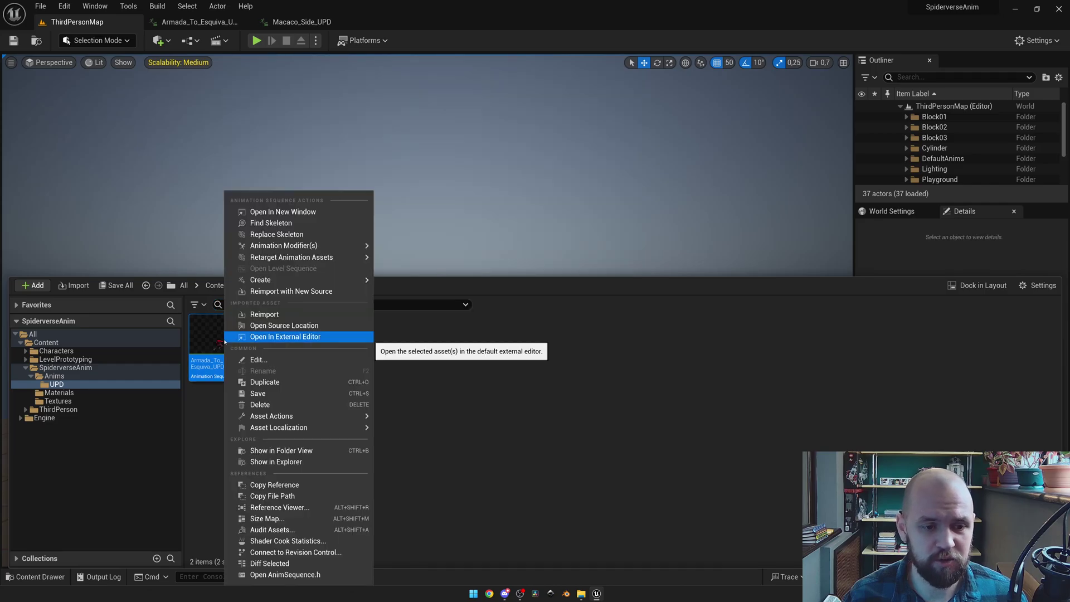
mouse_move(285, 418)
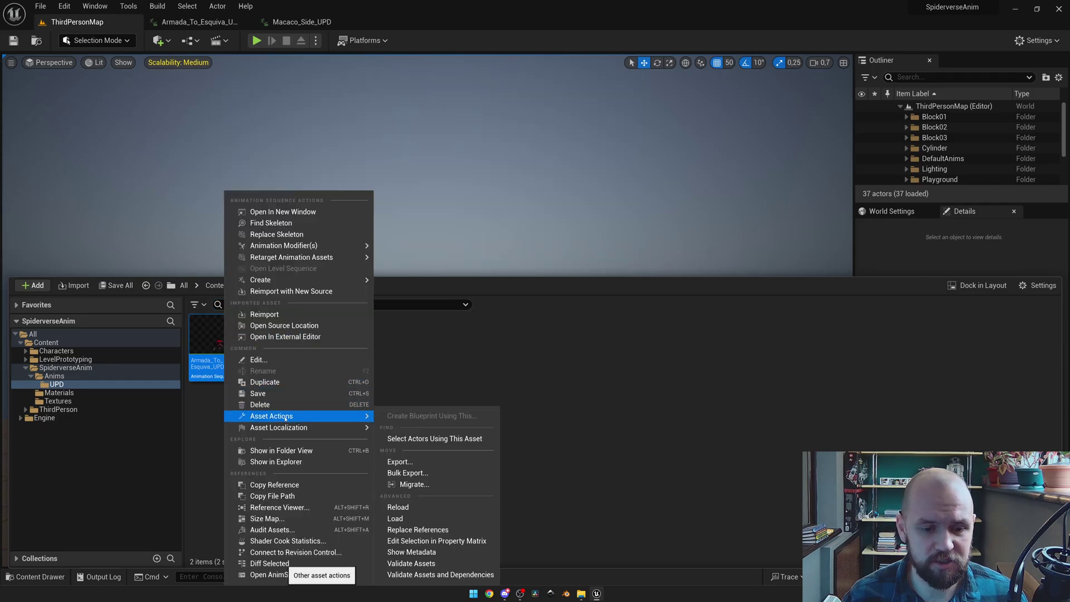
click(431, 464)
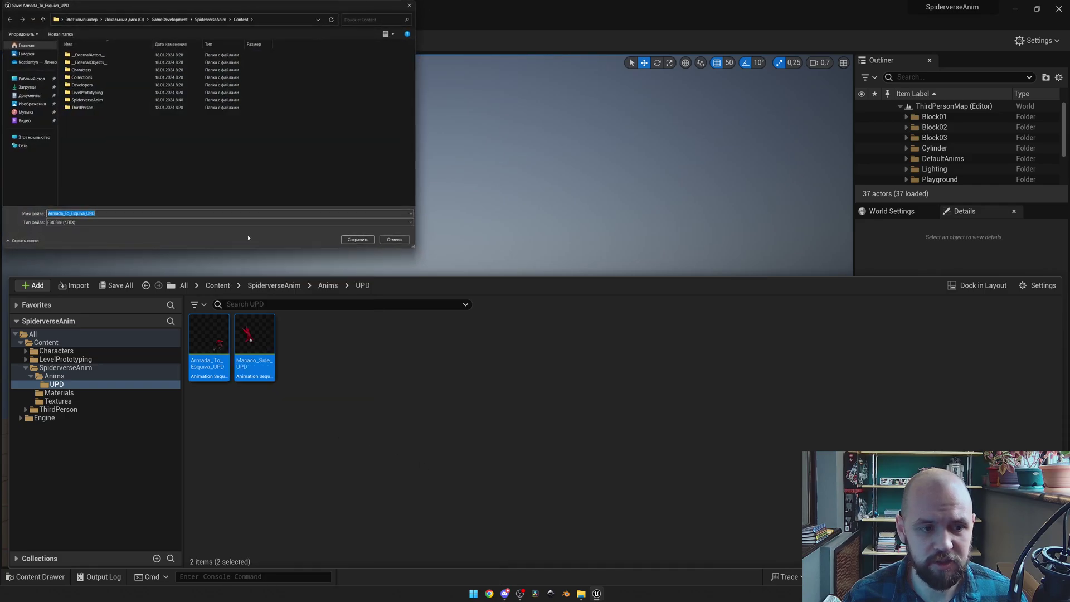
Save Armada_To_Esquiva_UPD and Macaco_Side_UPD as FBX files in Content with default options.
click(369, 241)
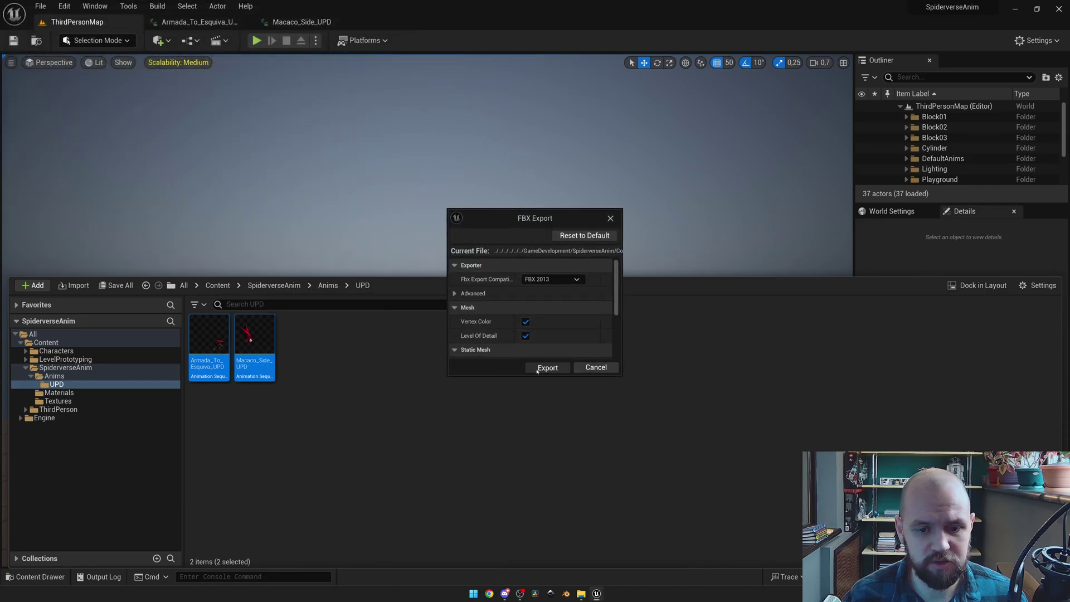
click(546, 367)
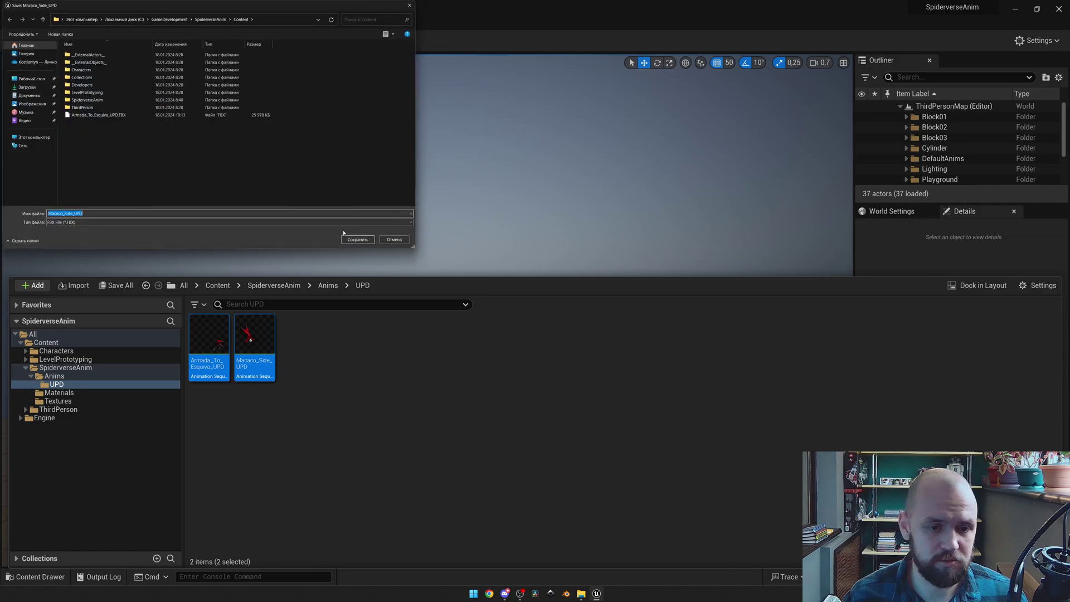
click(363, 241)
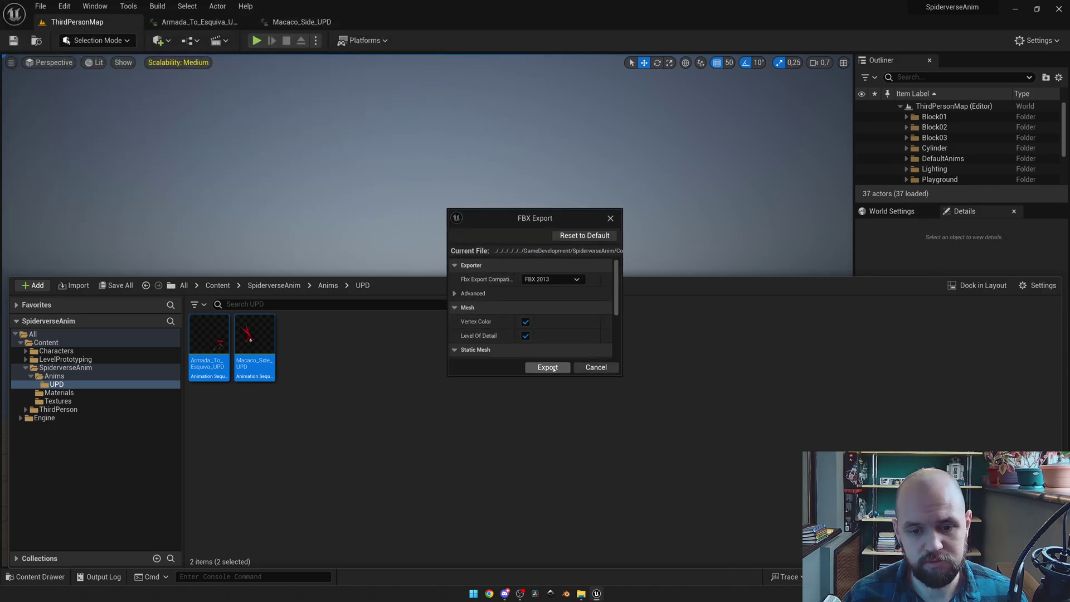
click(547, 367)
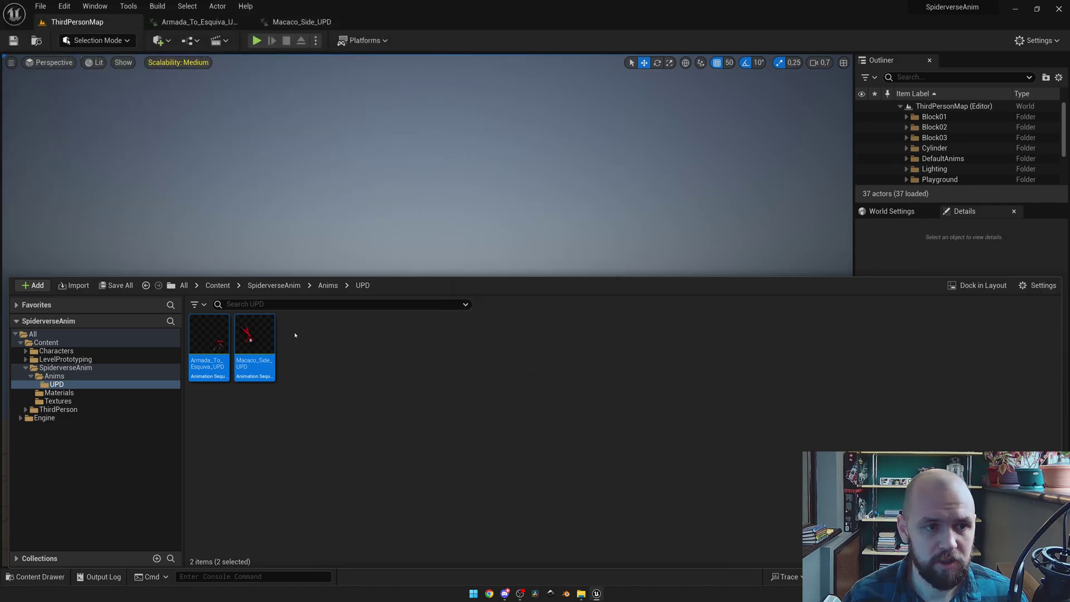
Open the Armada_To_Esquiva_UPD and Macaco_Side_UPD editors, bringing Armada_To_Esquiva_UPD to front.
click(216, 22)
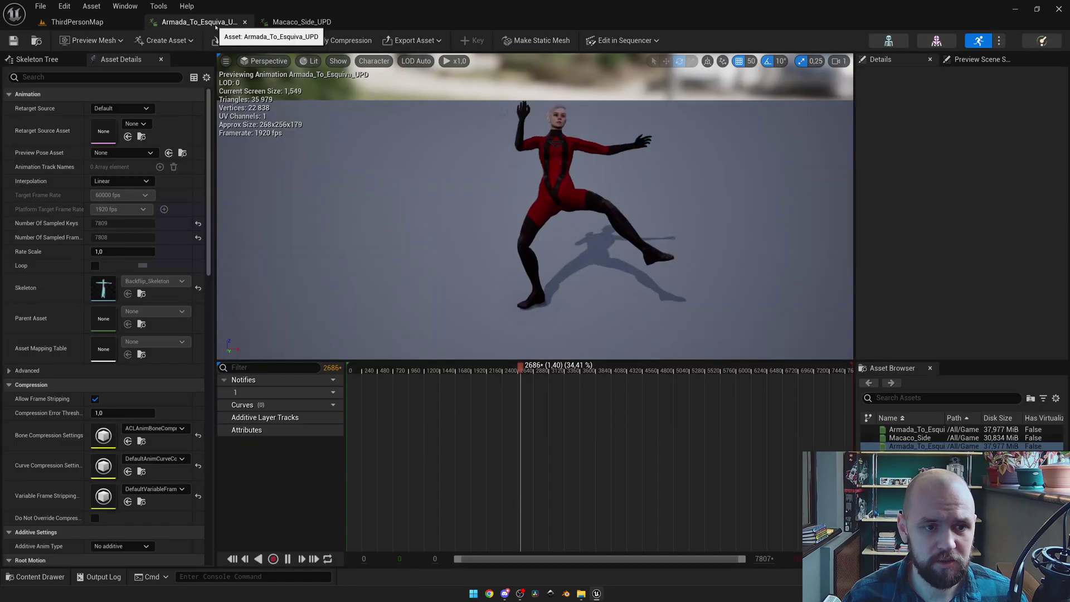
click(286, 23)
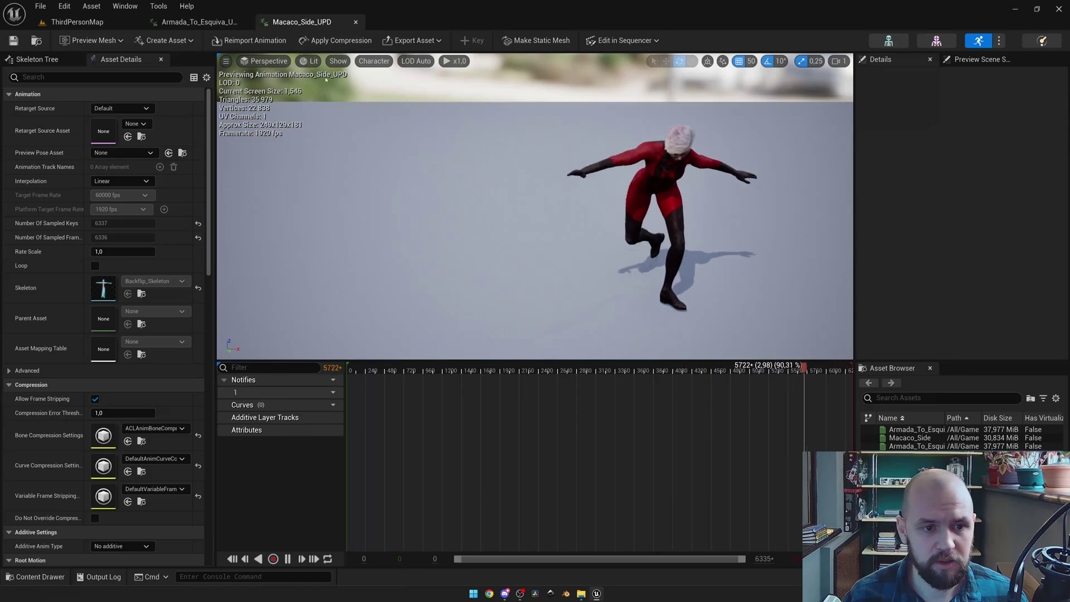
click(212, 22)
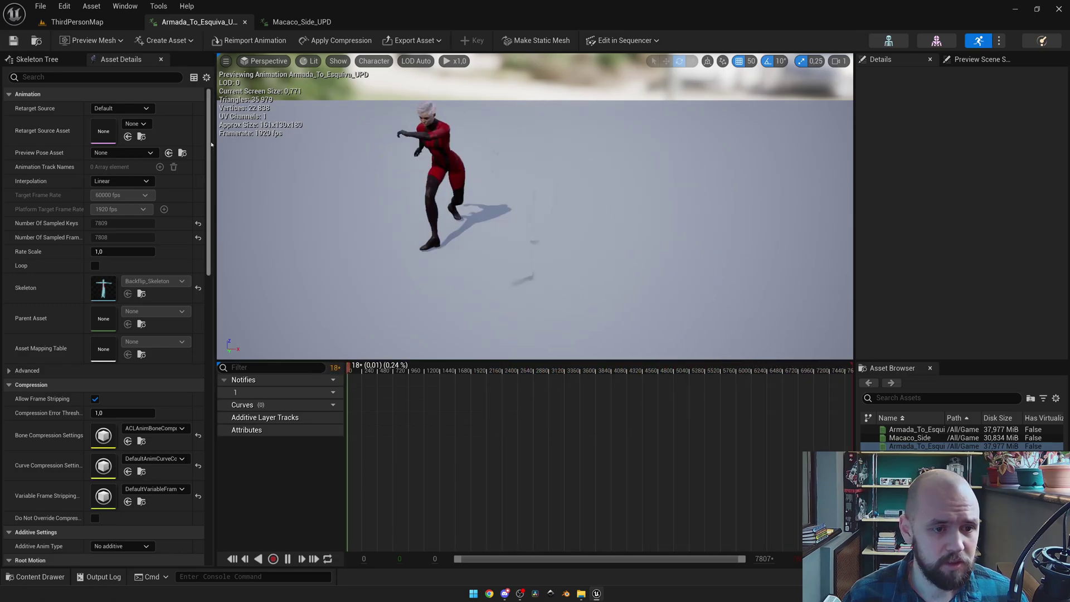
Reimport Armada_To_Esquiva_UPD from its exported FBX at a 30 fps custom sample rate.
scroll(210, 140, down, 1)
drag(210, 139, 198, 301)
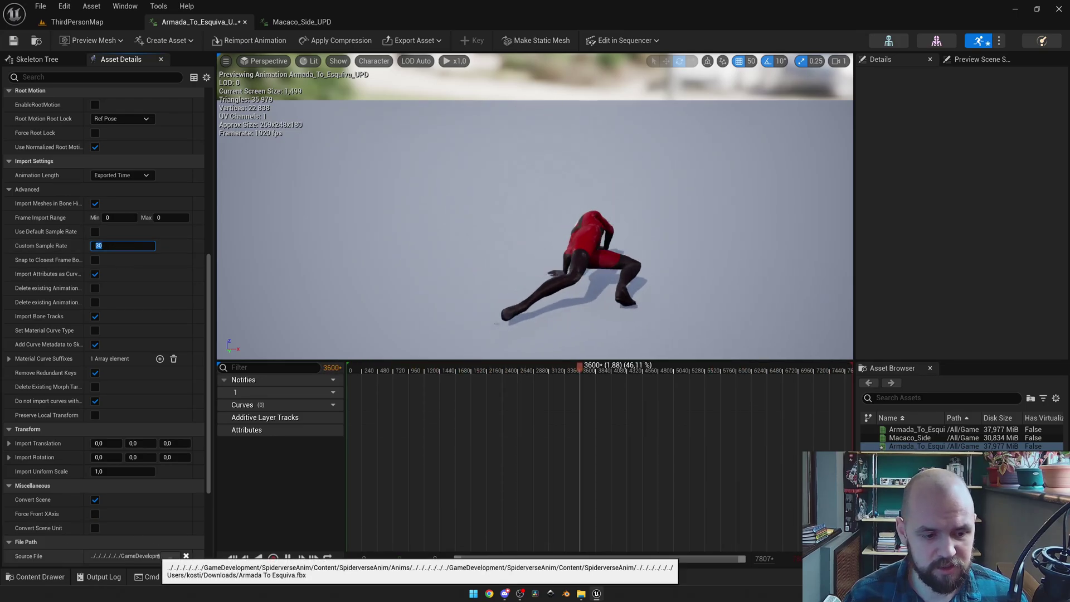
click(169, 556)
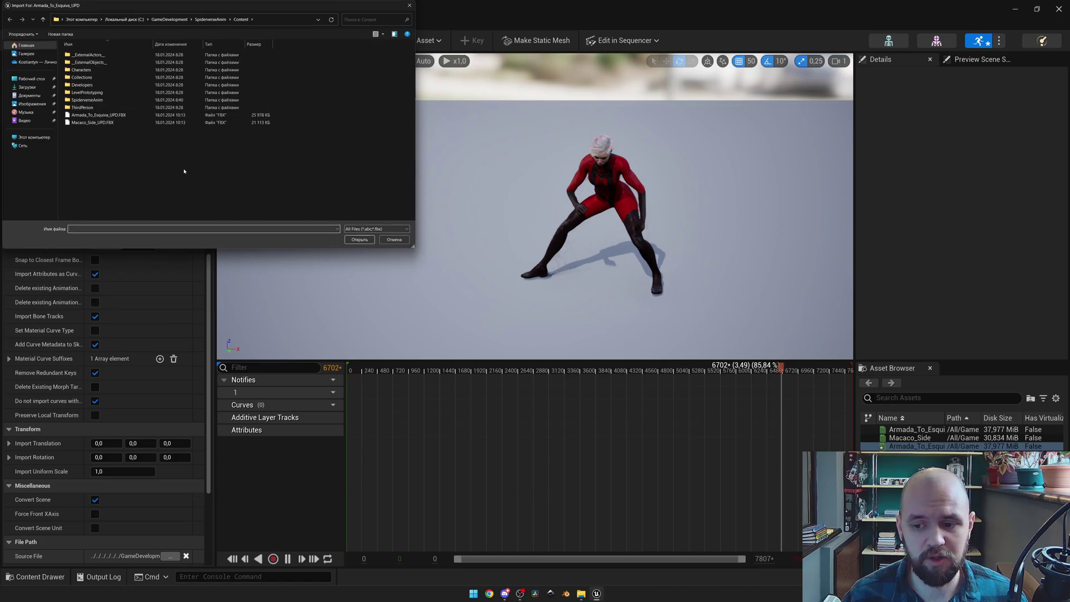
click(110, 115)
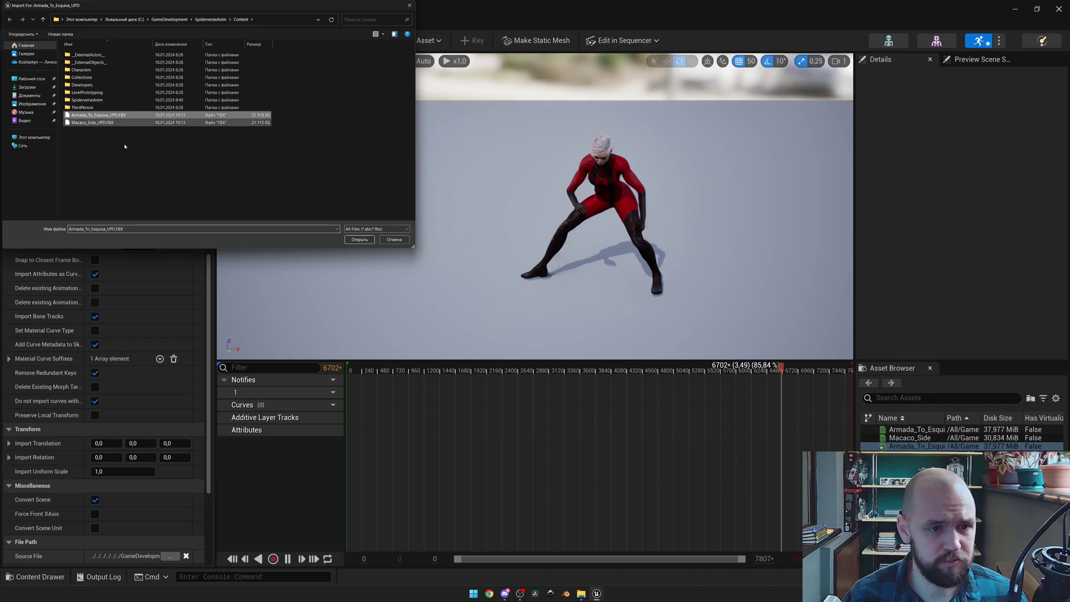
click(359, 239)
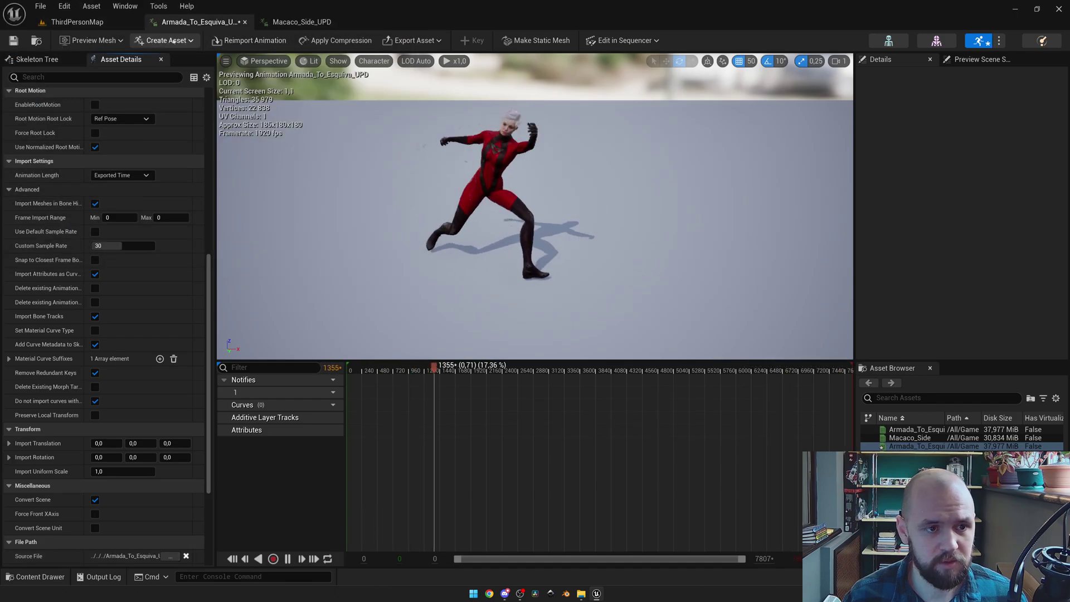
click(255, 42)
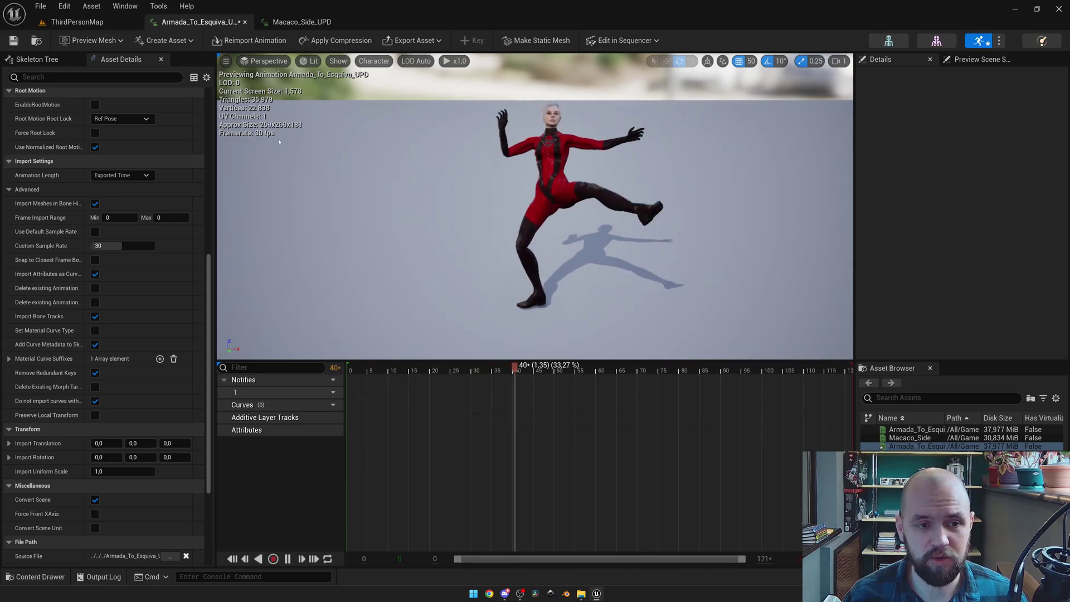
Play-test ThirdPersonMap to check the reimported animation, then stop the session.
click(111, 22)
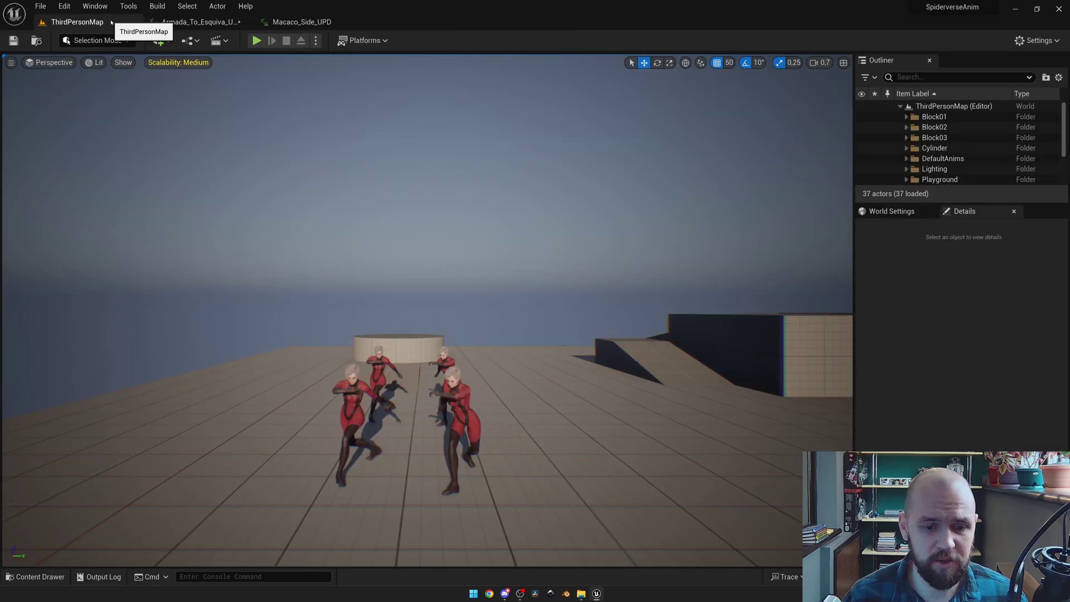
click(256, 40)
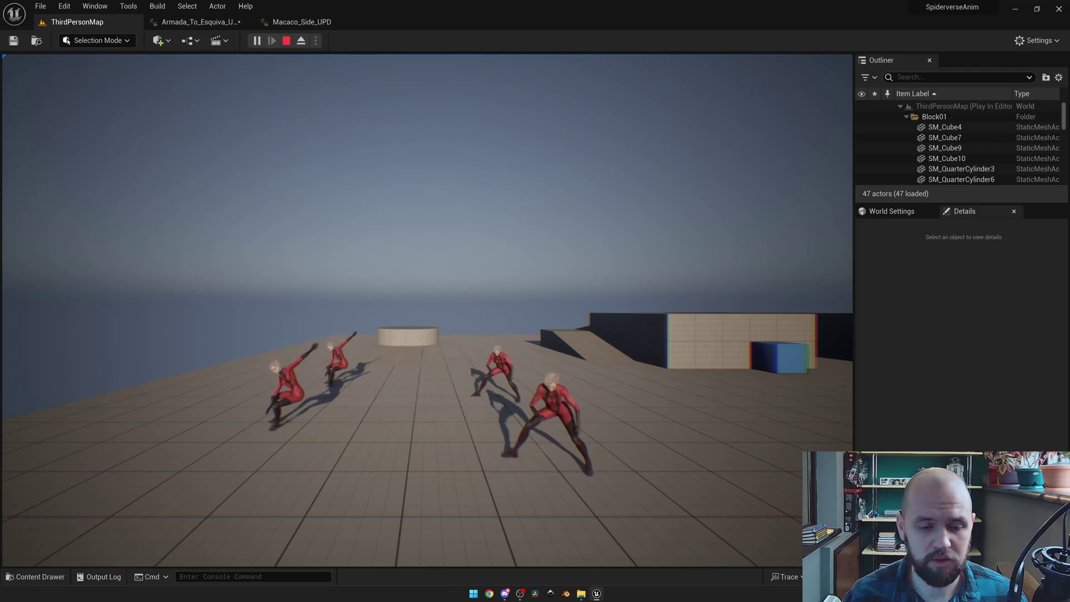
key(Escape)
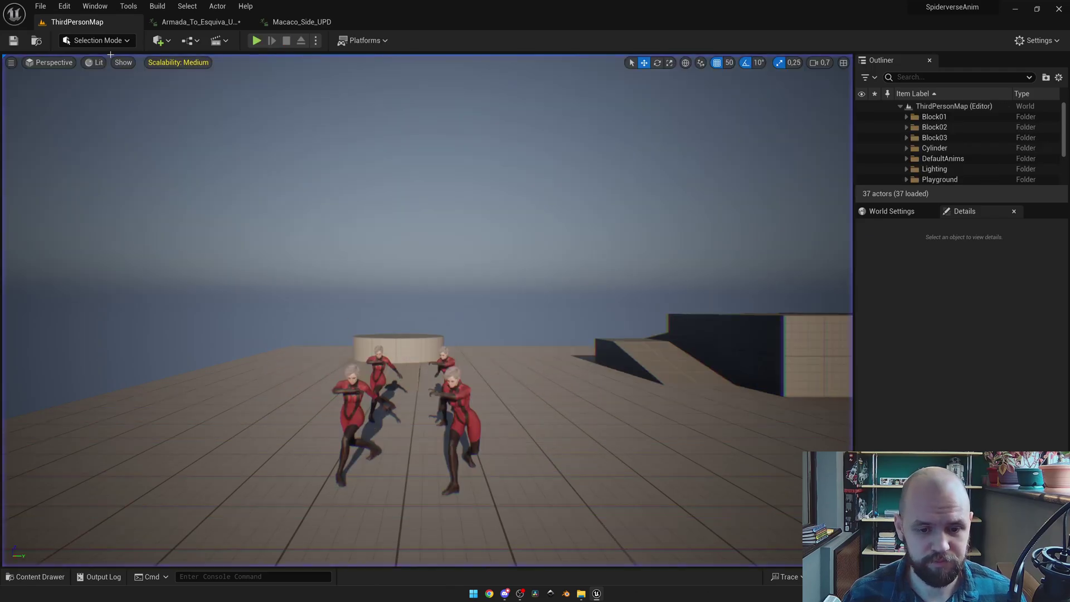
Set Macaco_Side_UPD's Custom Sample Rate to 30.
click(278, 25)
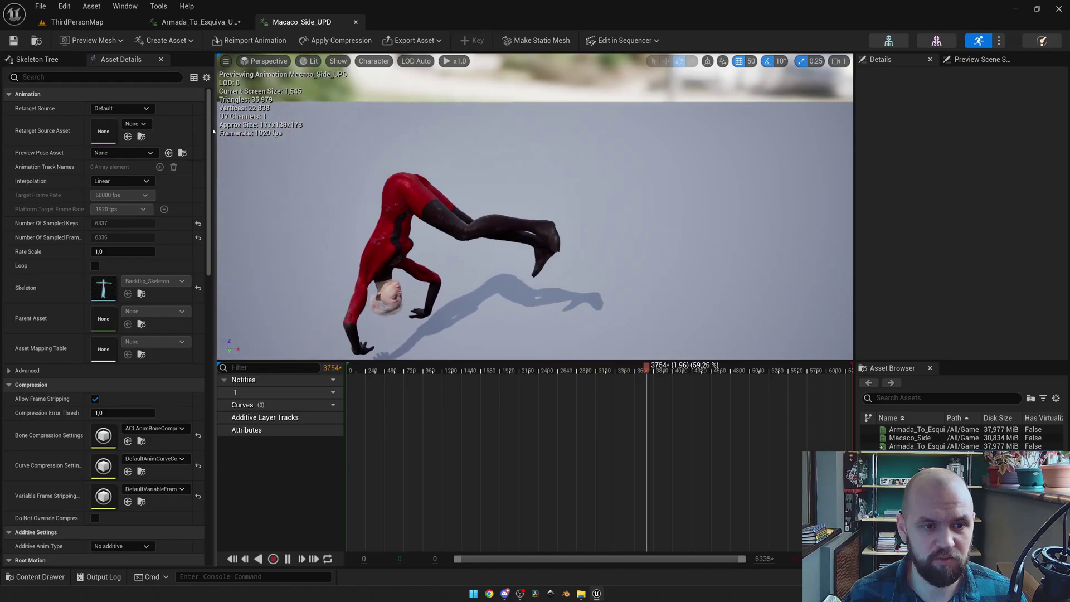
scroll(205, 335, down, 10)
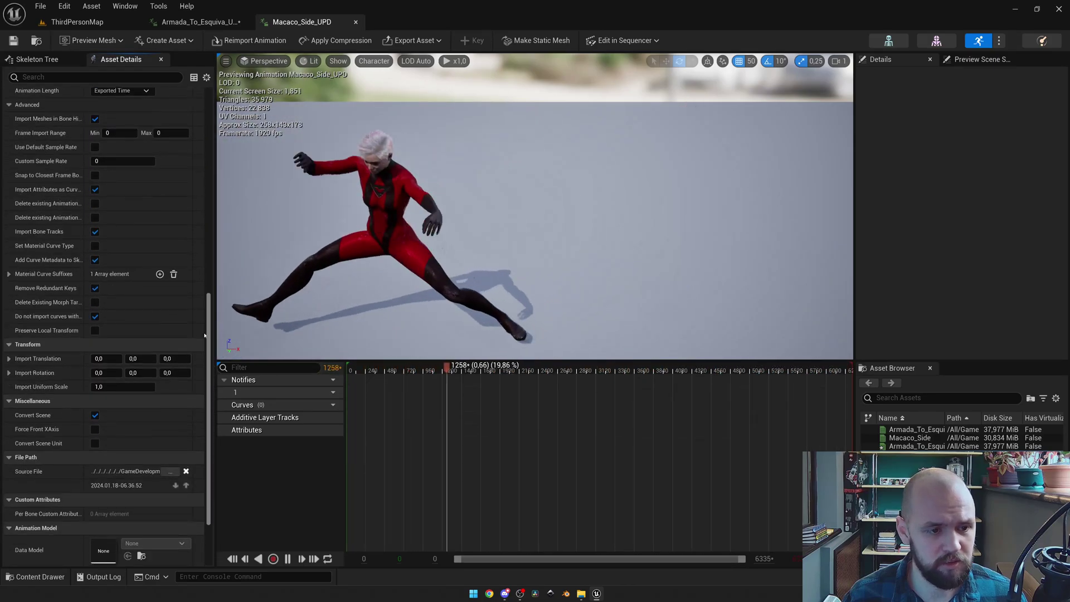
click(138, 161)
text(30)
key(Return)
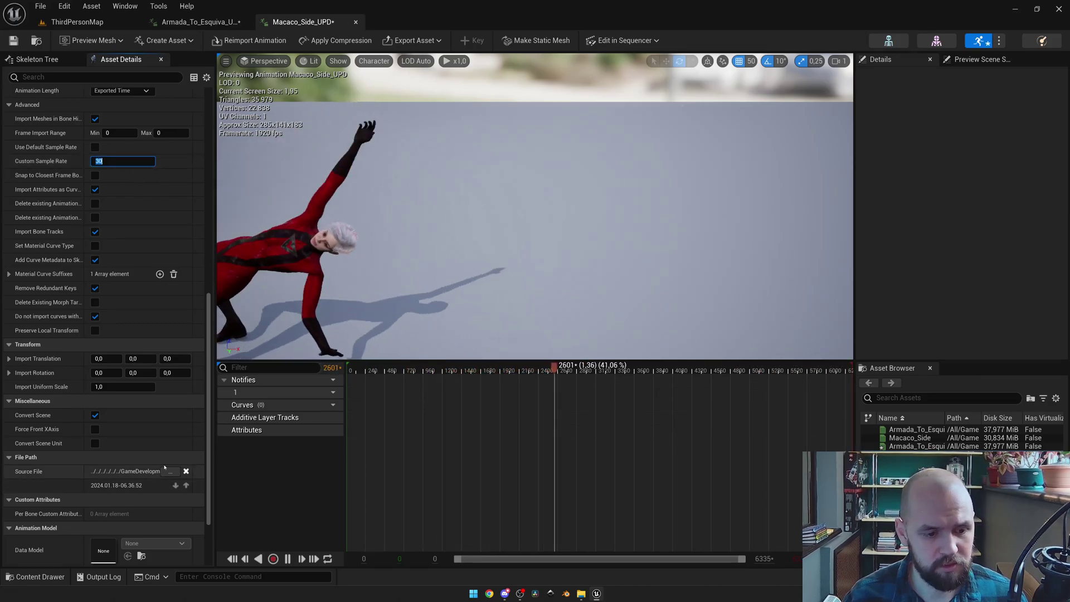
Point the Source File to Macaco_Side_UPD.FBX and reimport the animation.
click(170, 471)
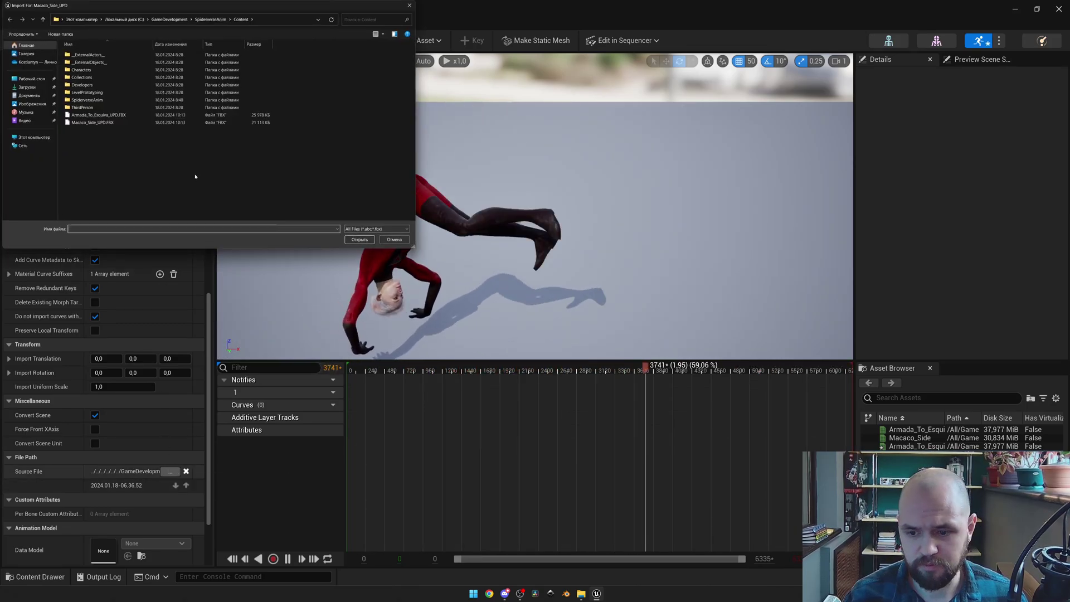
click(352, 240)
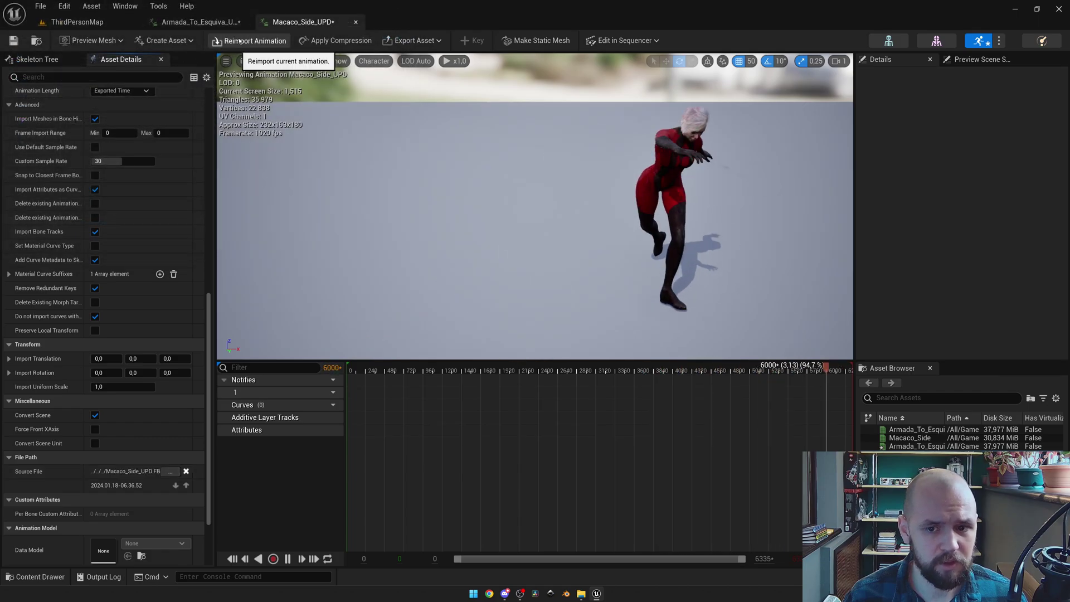
click(240, 42)
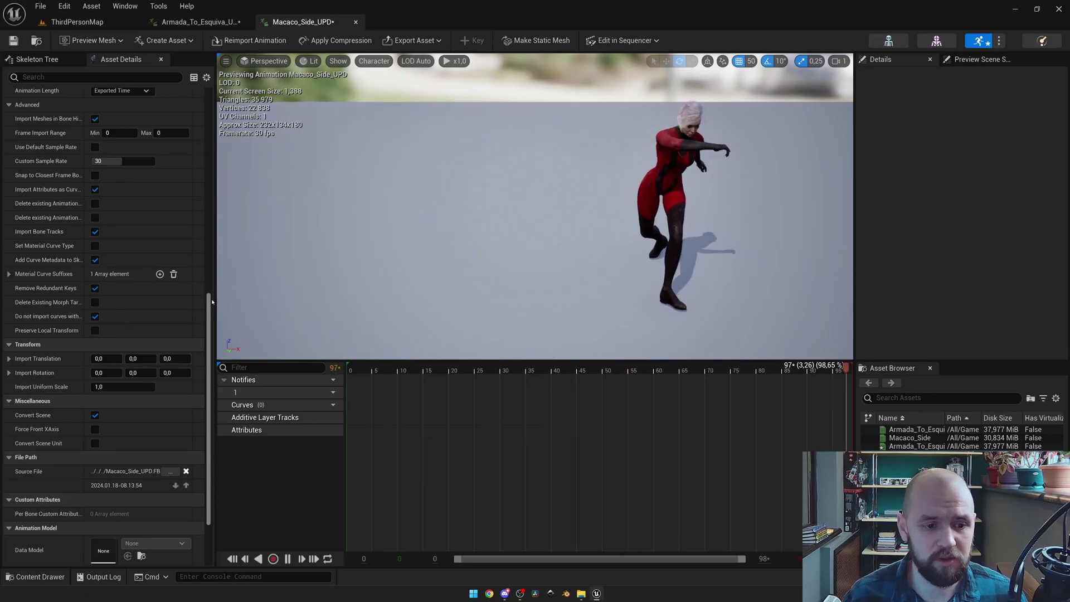
Change Macaco_Side_UPD's Rate Scale from 1.0 to 0,4.
scroll(100, 165, up, 15)
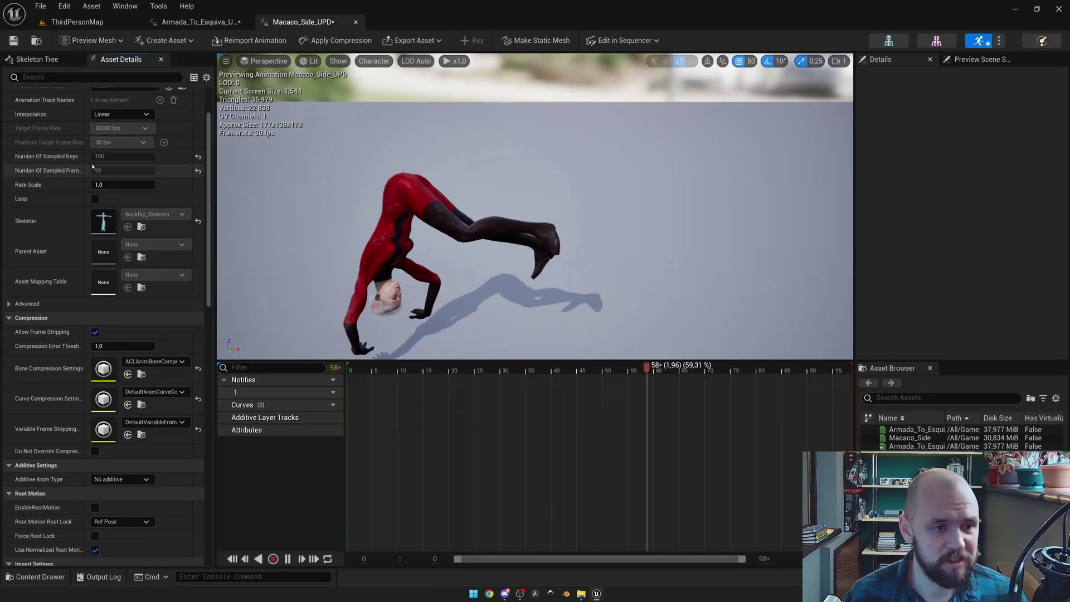
key(Tab)
text(0,4)
key(Return)
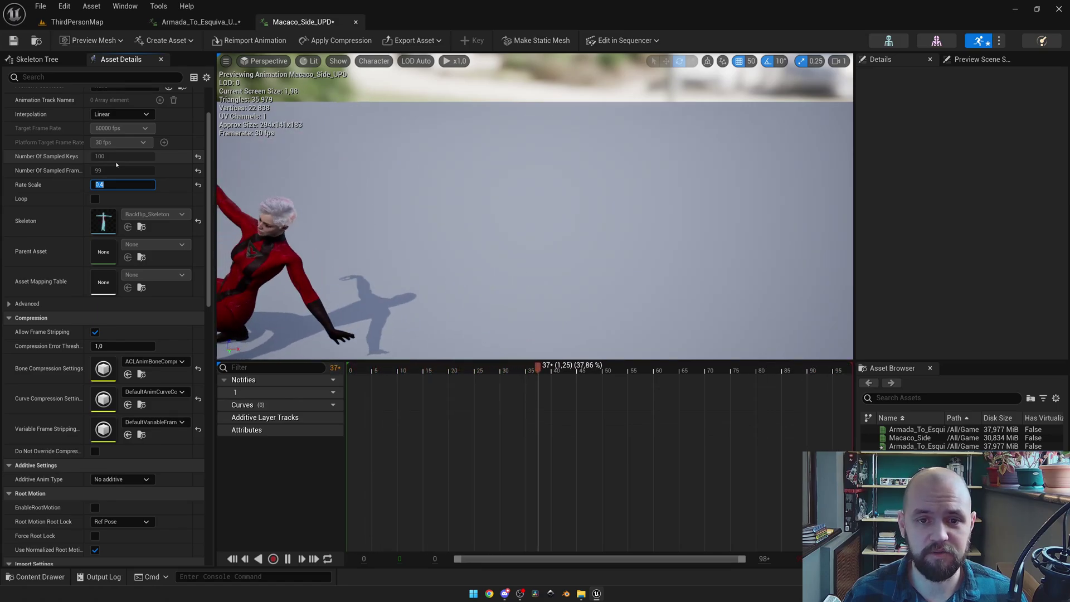
Set Interpolation to Step and lower the Custom Sample Rate to 12.
click(131, 116)
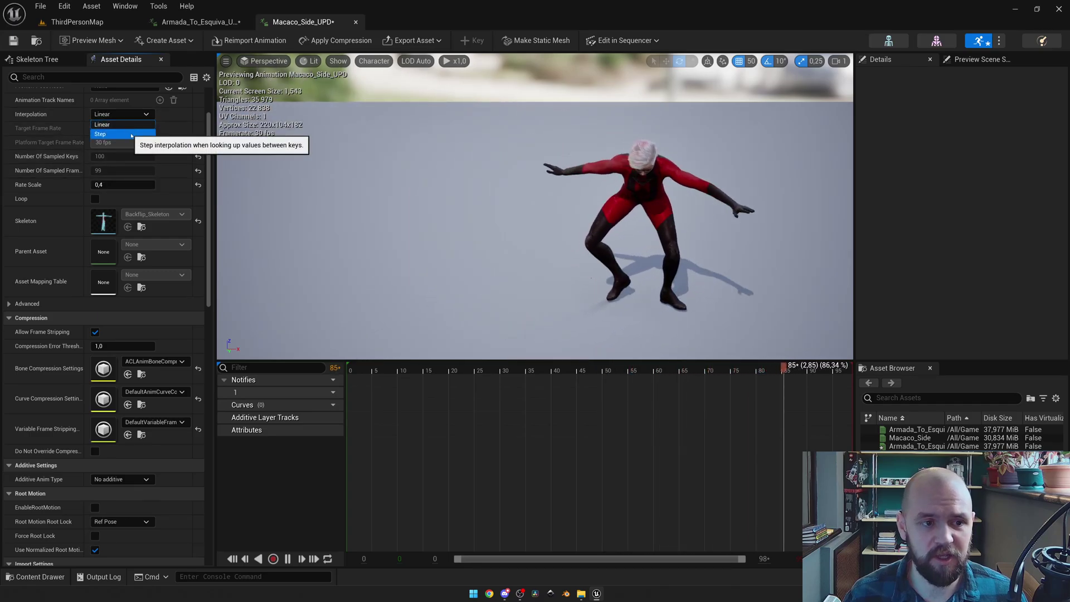
click(131, 134)
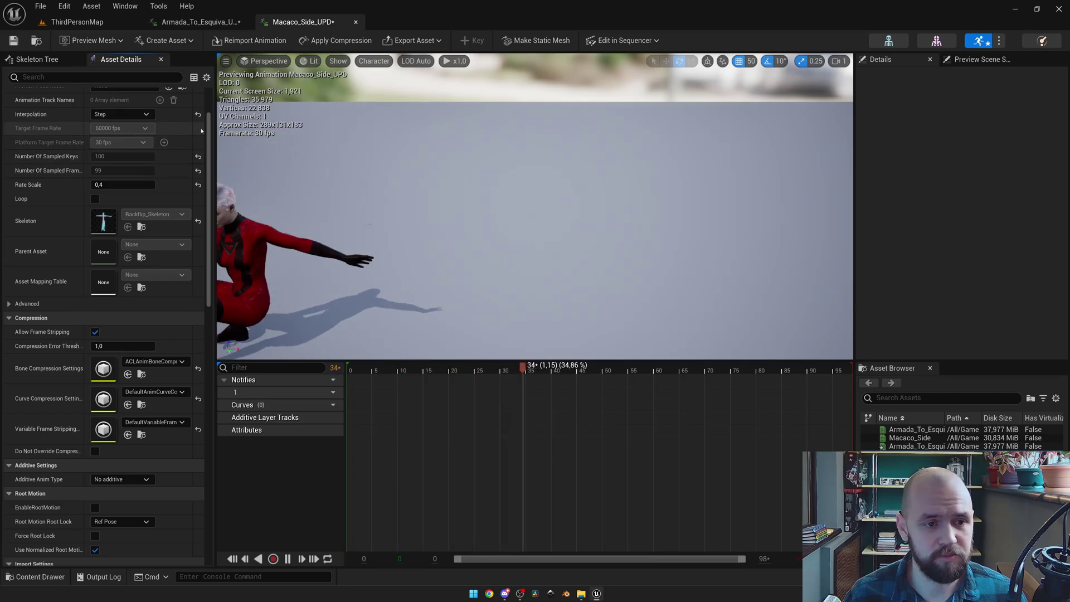
drag(202, 130, 203, 273)
drag(142, 228, 128, 228)
click(146, 227)
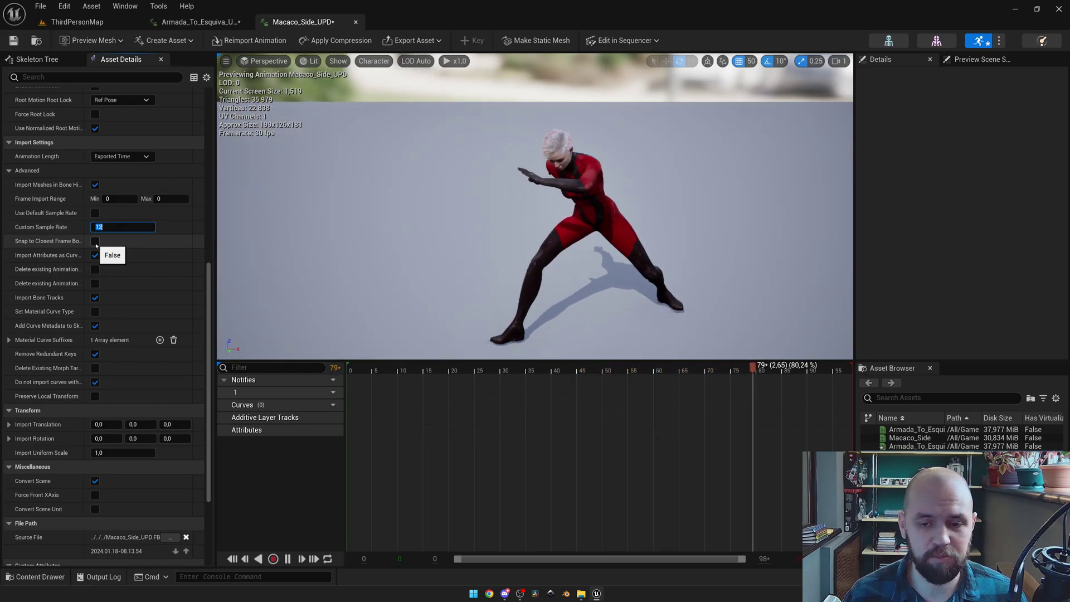
Enable Snap to Closest Frame Boundary, reimport the 40-frame clip, and dismiss the Message Log.
click(95, 241)
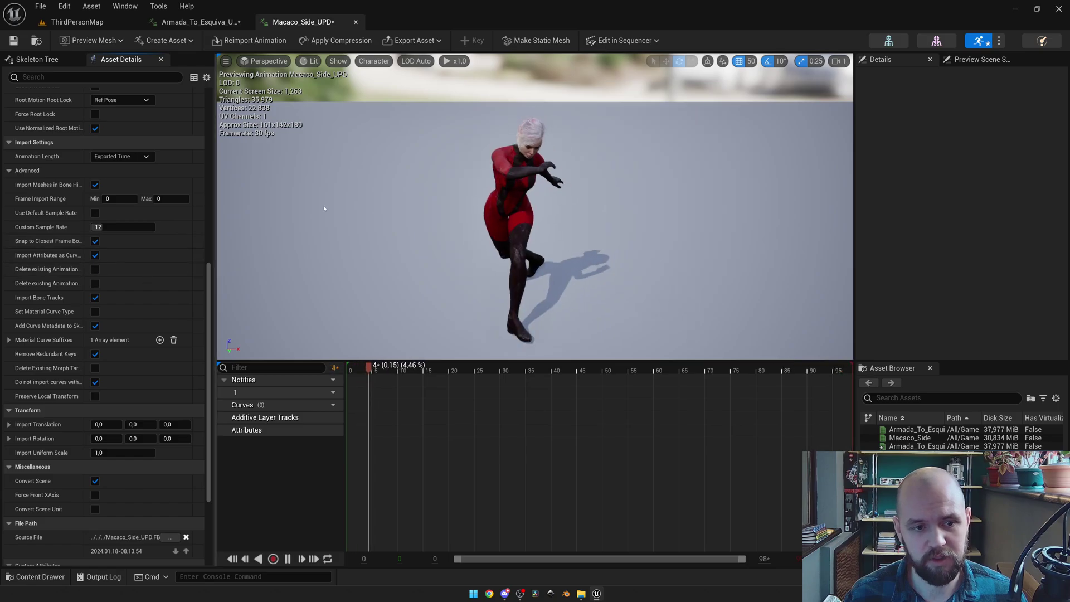
click(252, 41)
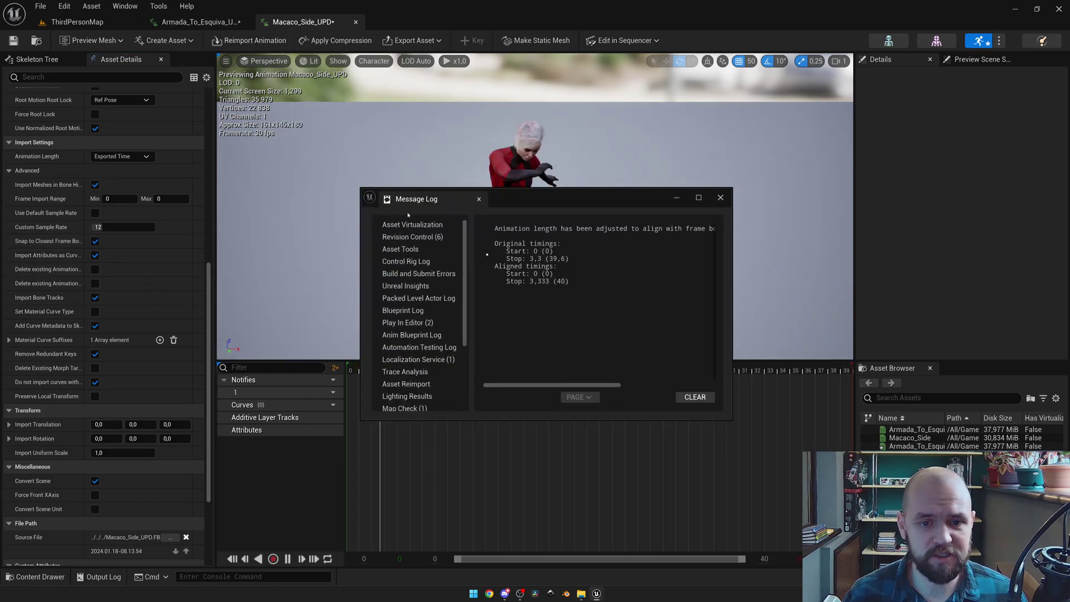
click(478, 198)
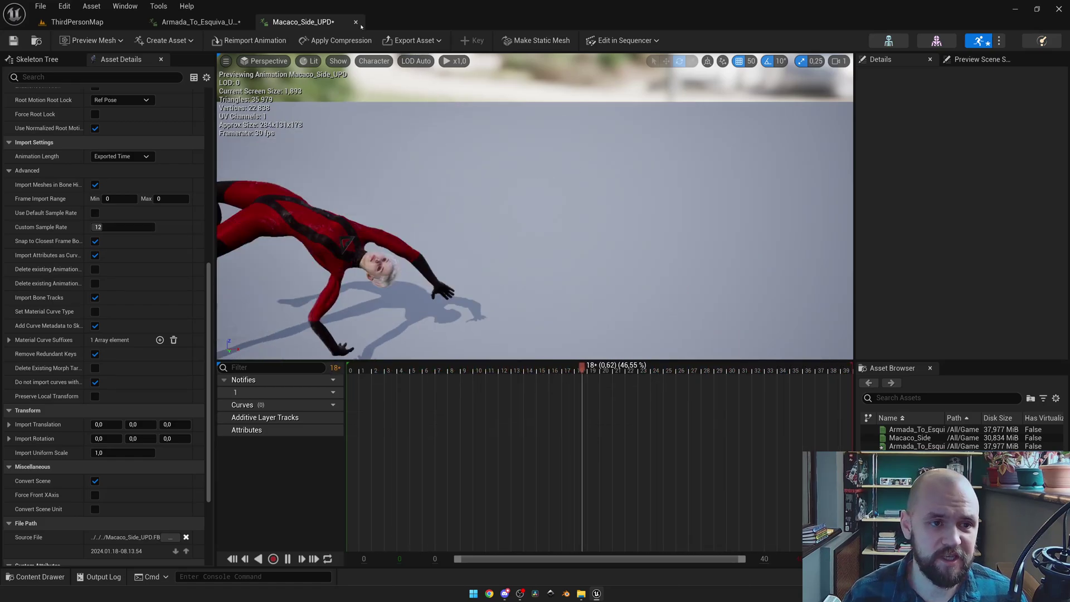
Give Armada_To_Esquiva_UPD a 12 fps custom sample rate with frame-boundary snapping.
click(199, 23)
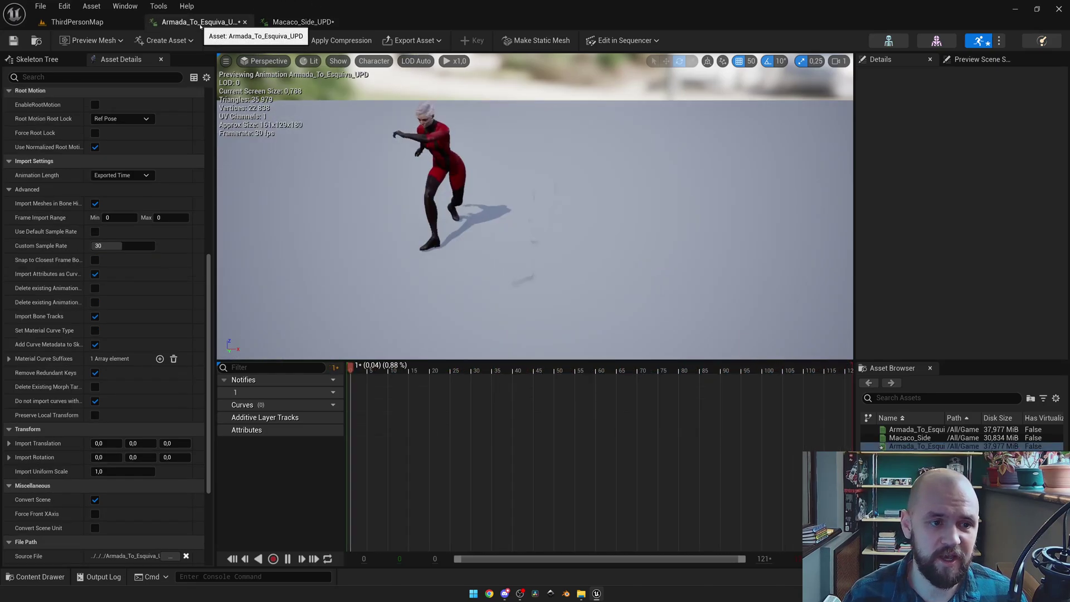
click(139, 245)
text(12)
click(95, 260)
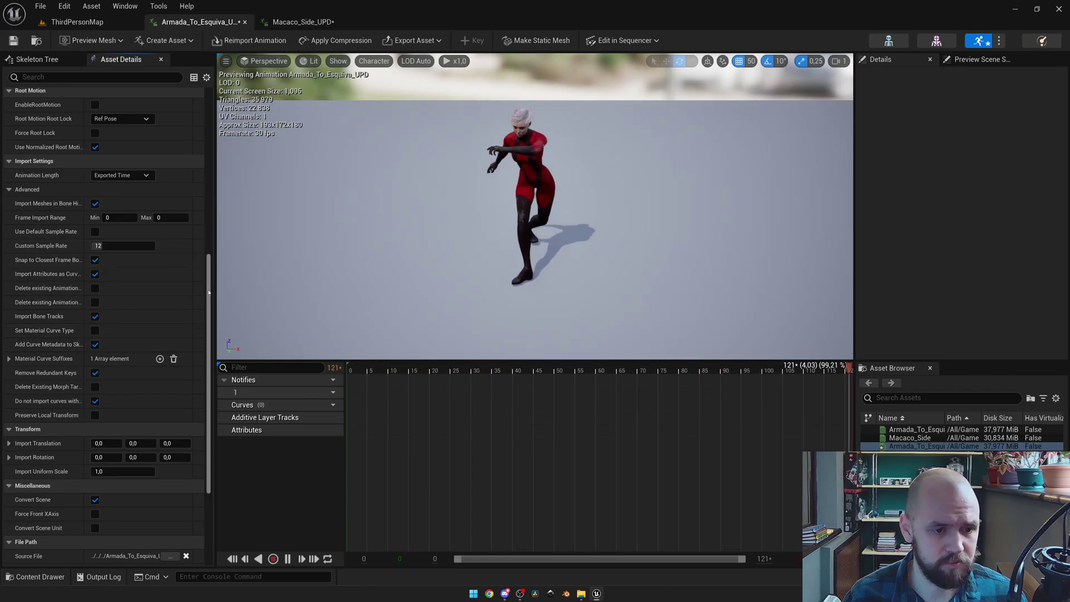
Set Rate Scale 0,4 and Step interpolation, then reimport Armada_To_Esquiva_UPD.
scroll(209, 292, up, 10)
click(120, 231)
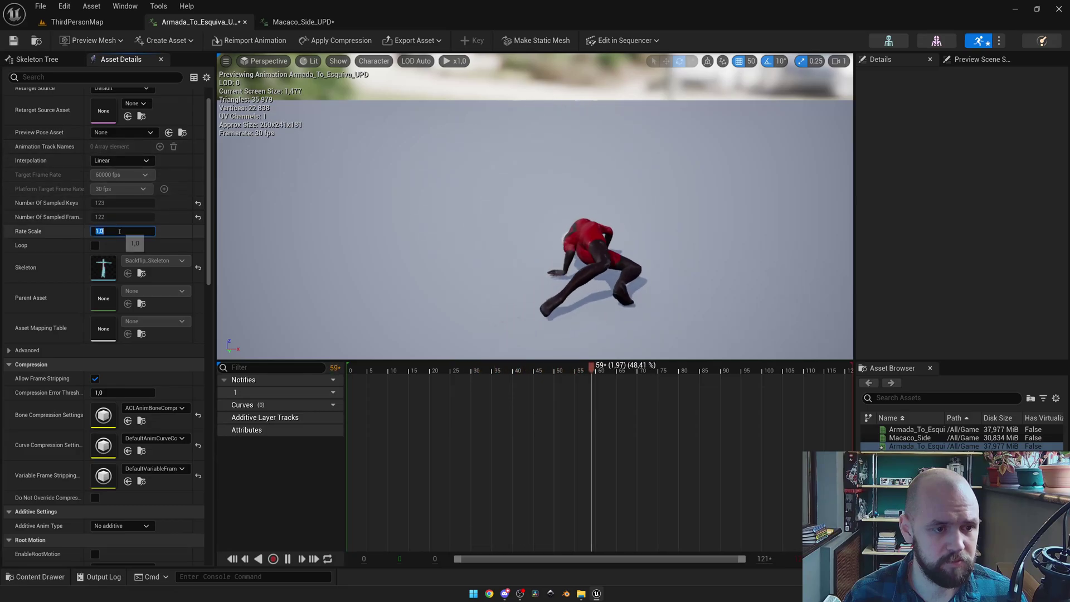
text(0,4)
key(Return)
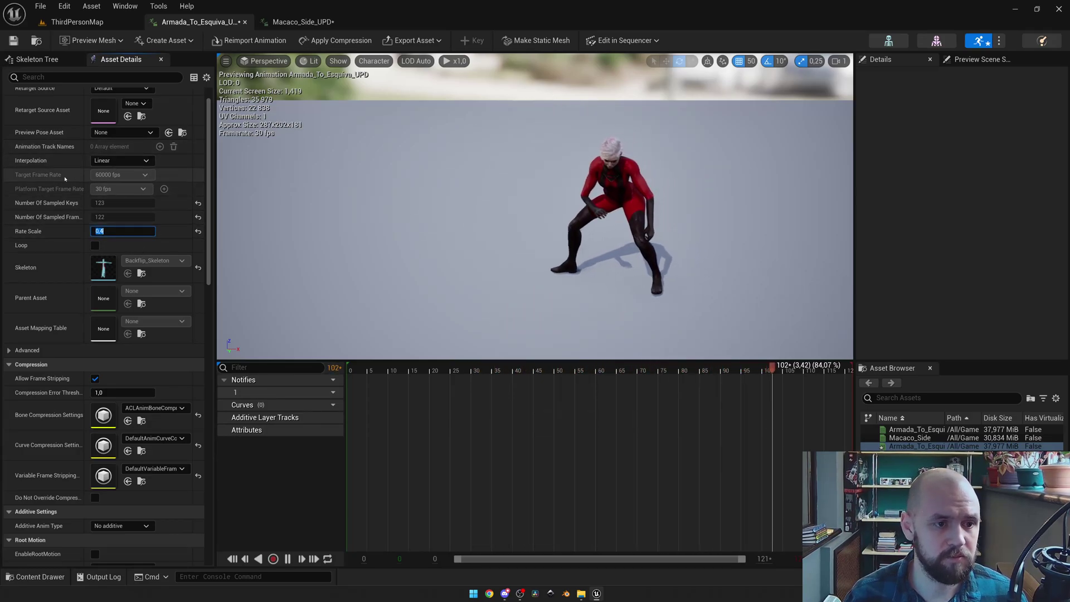
click(120, 161)
click(106, 180)
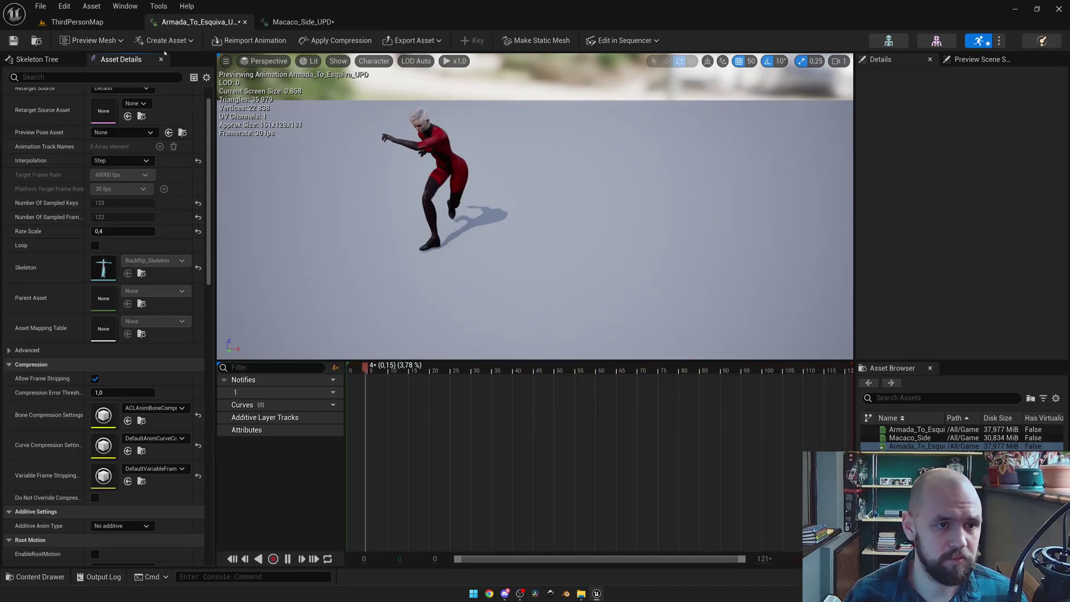
click(230, 46)
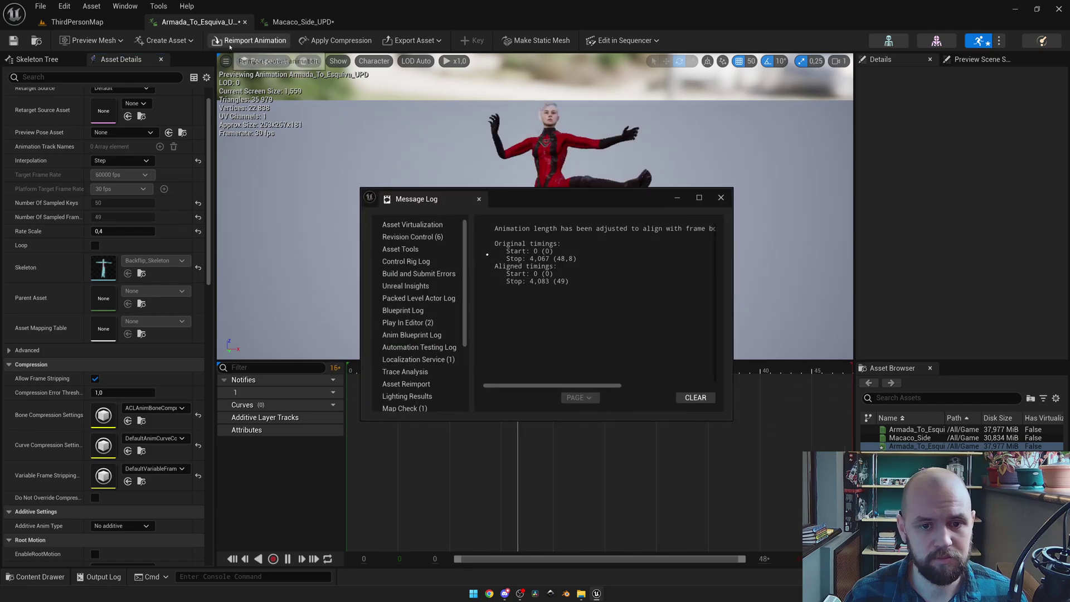
Close the Message Log and run ThirdPersonMap in Play-In-Editor to watch the stepped motion.
click(722, 198)
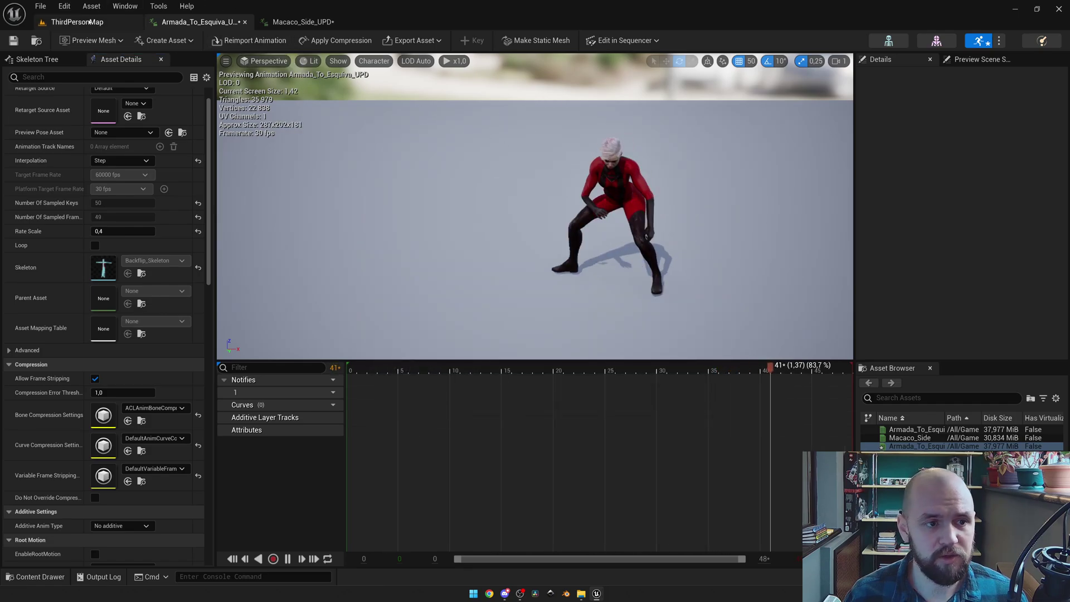
click(77, 22)
key(alt+p)
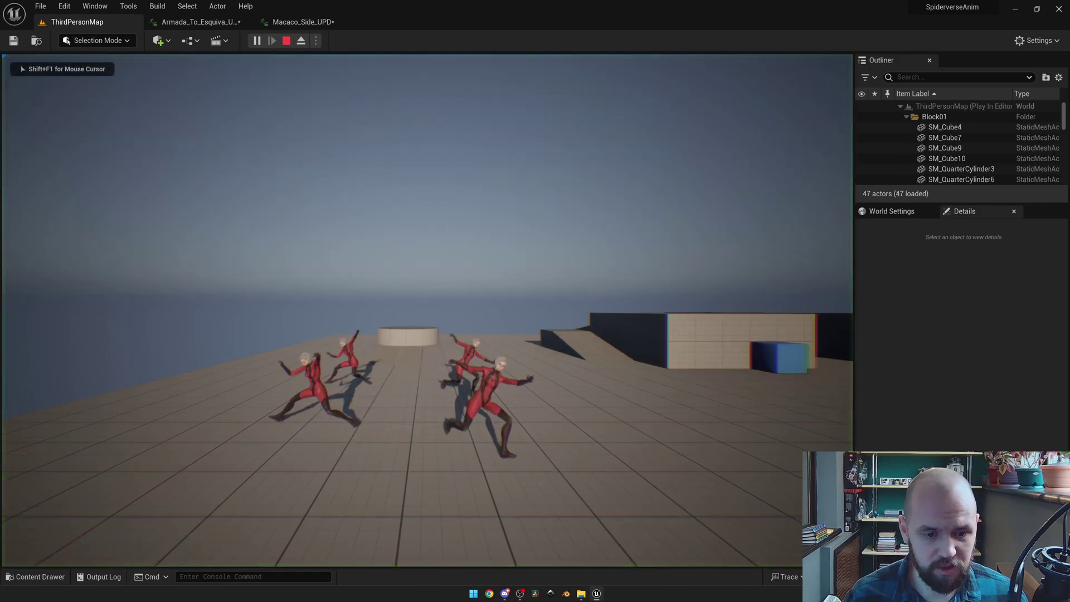